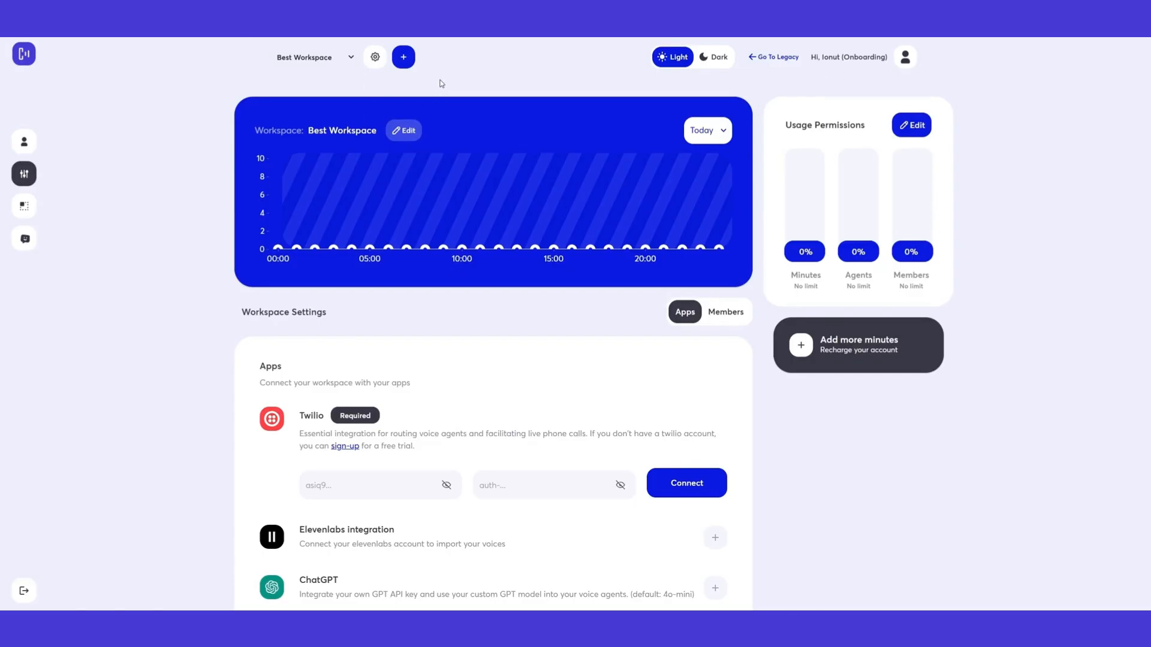
Create a workspace named 'New Workspace' and open its dashboard
left_click(403, 58)
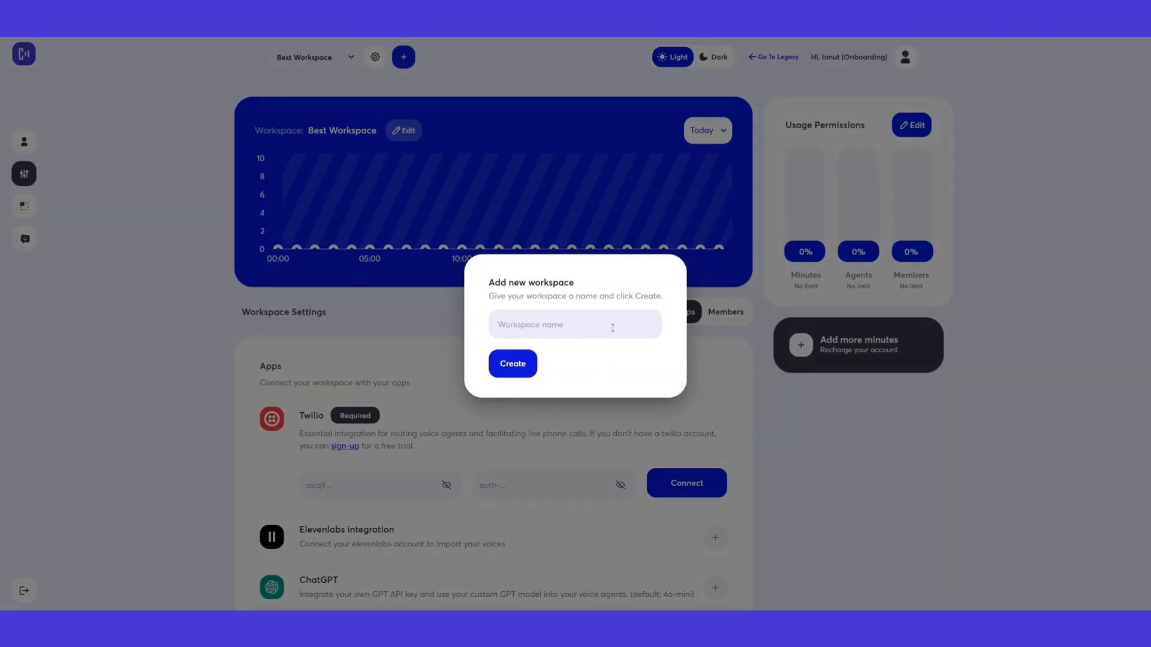
type("New Workspace")
left_click(518, 365)
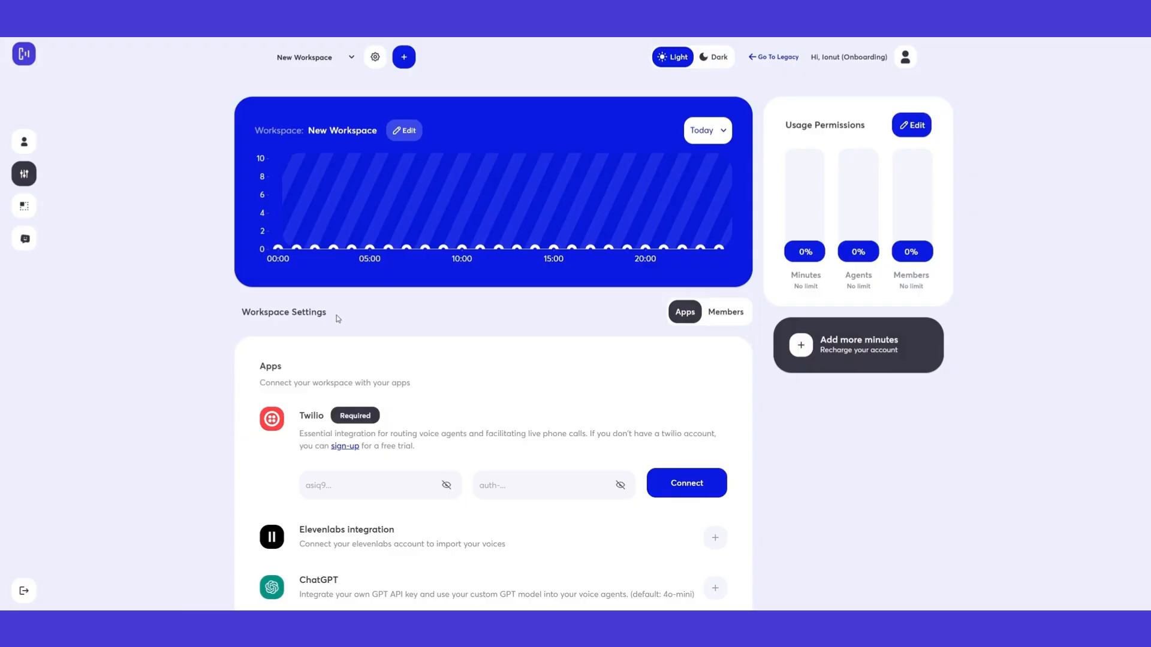
Scroll the Apps card from the Twilio integration down to the workspace deletion section
scroll(336, 319, "down", 1)
scroll(337, 259, "up", 1)
scroll(636, 322, "down", 1)
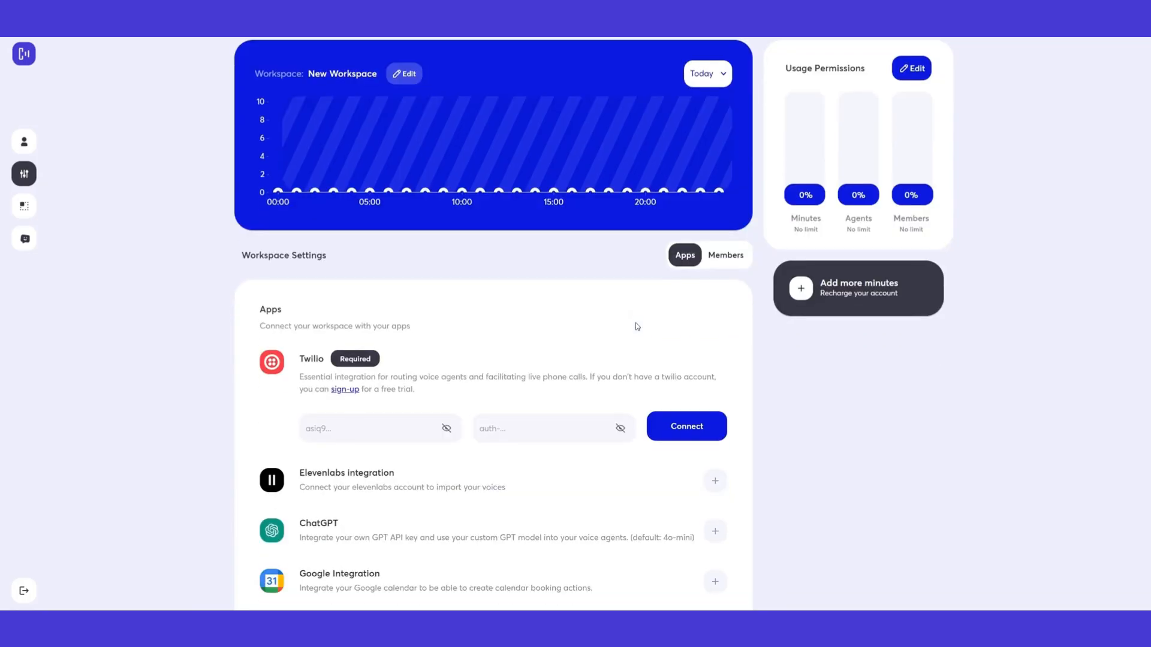
scroll(525, 330, "down", 1)
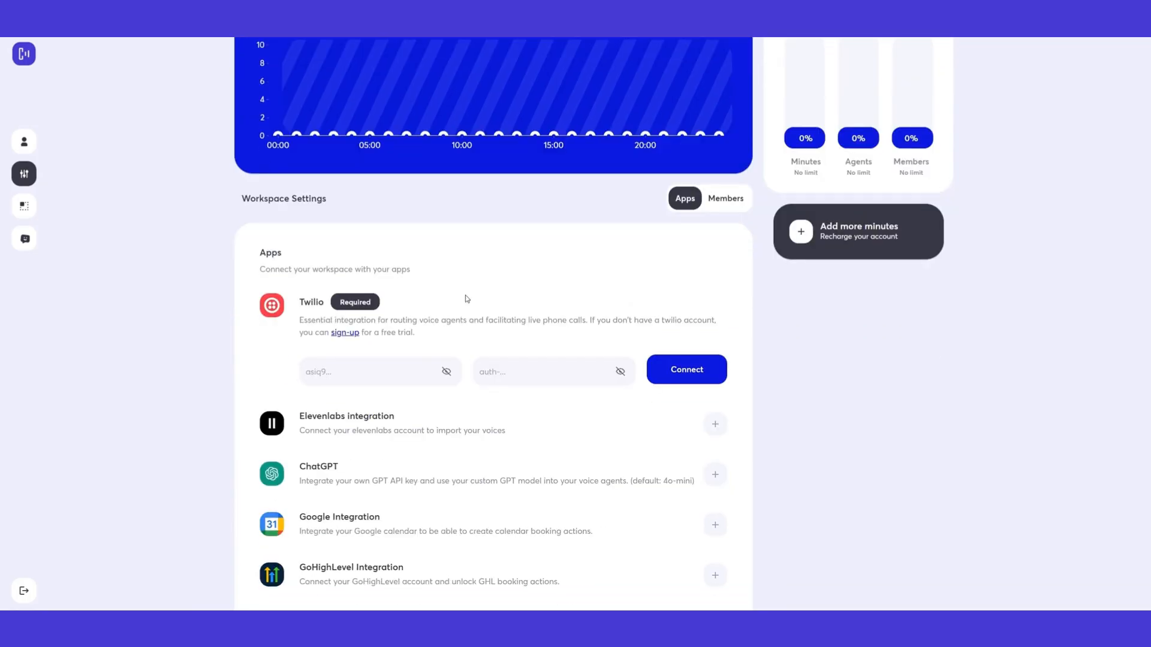
scroll(462, 303, "down", 1)
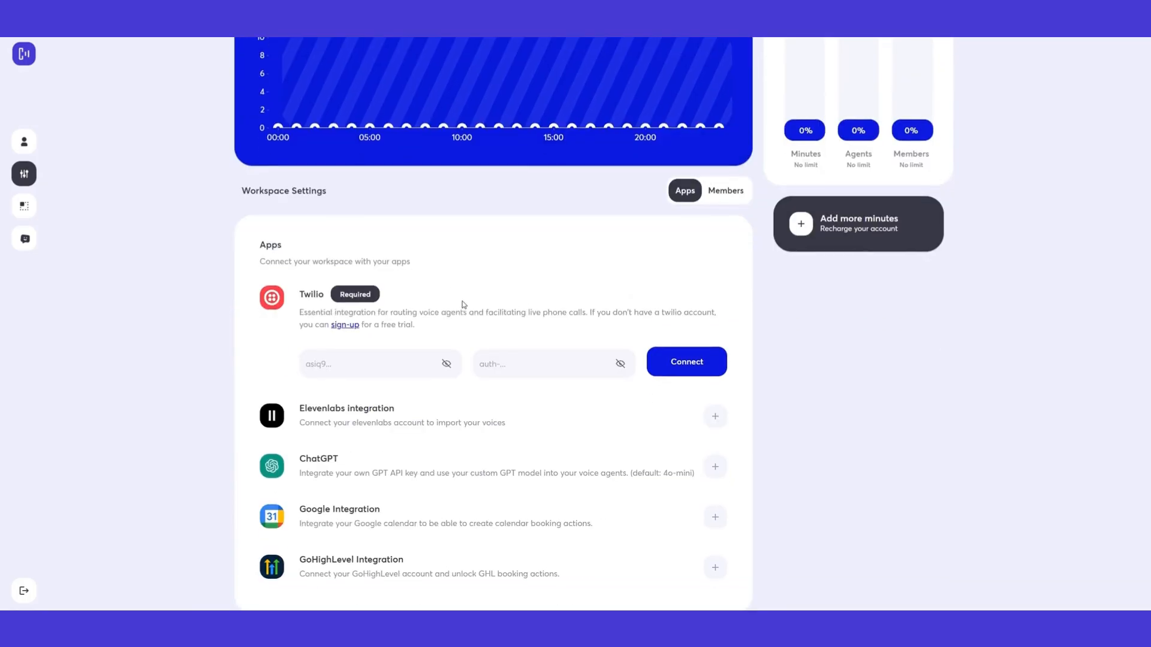
left_click_drag(300, 245, 398, 250)
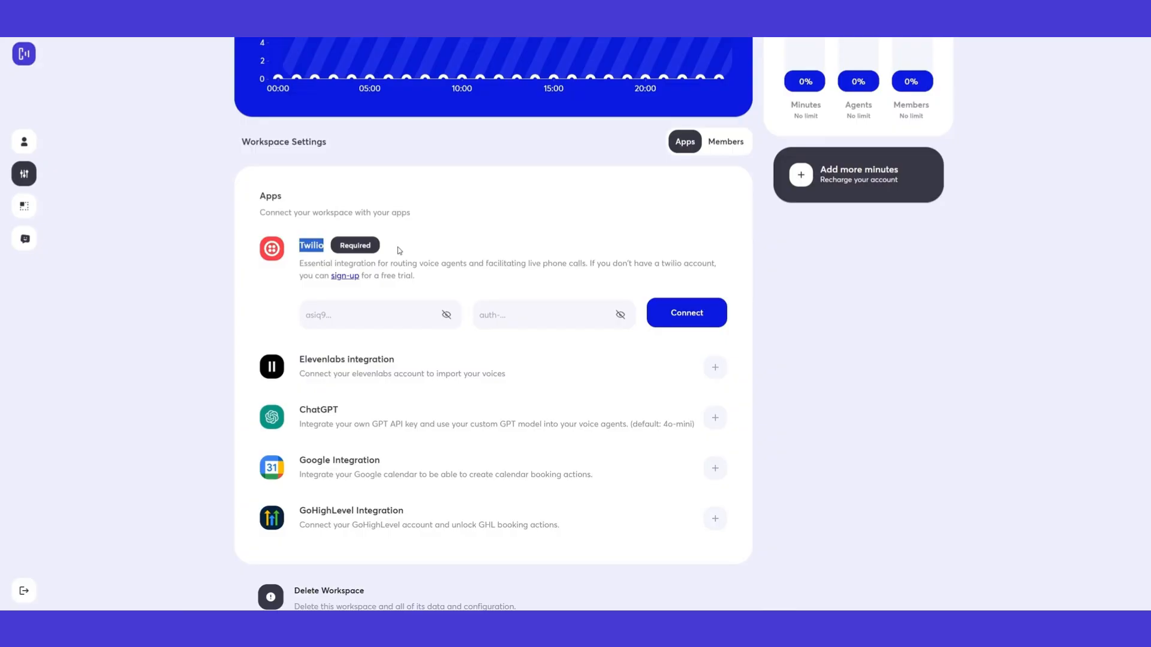
left_click(399, 250)
scroll(588, 288, "up", 1)
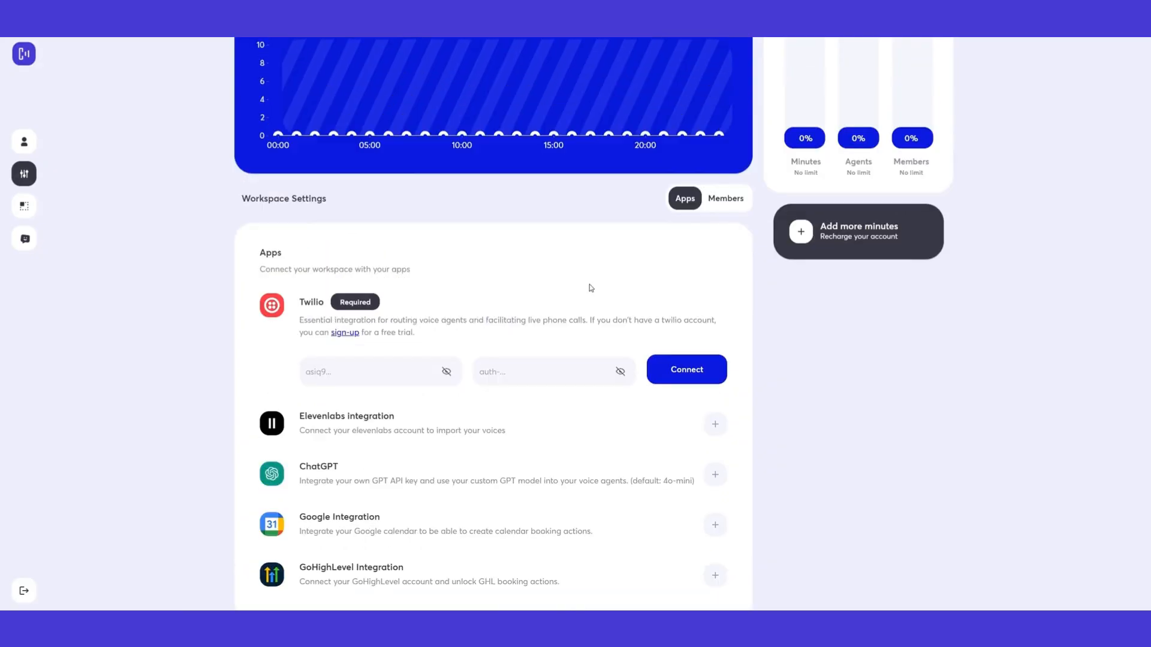
scroll(588, 268, "down", 1)
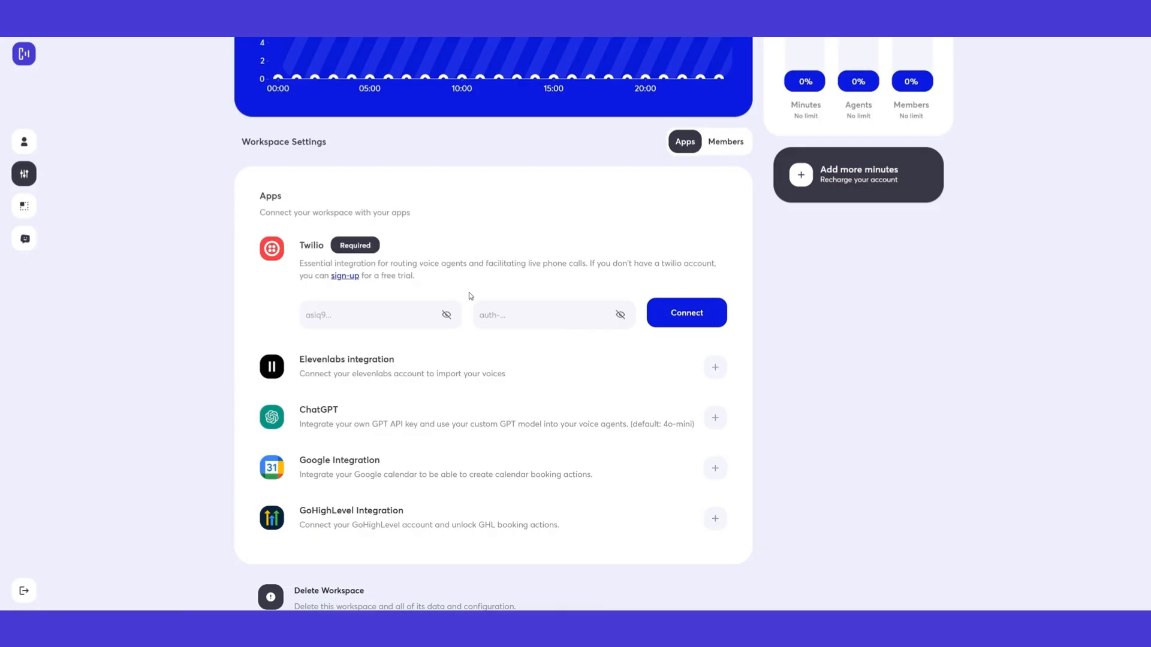
scroll(473, 327, "down", 1)
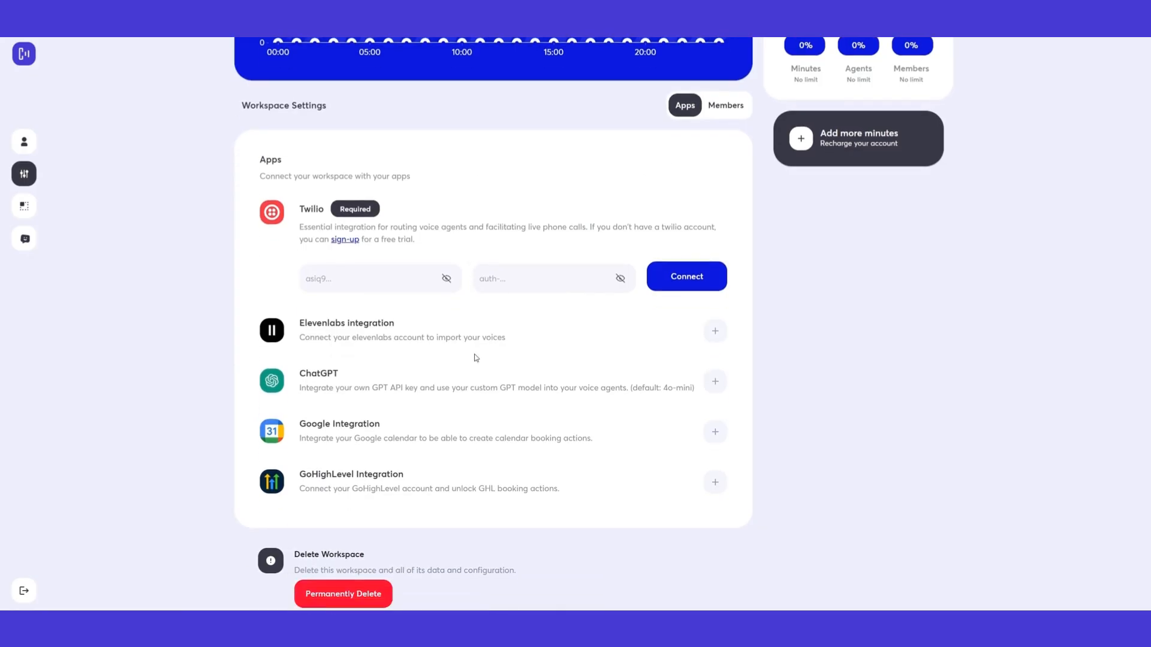
Expand the Elevenlabs integration to reveal its blank API key field and Save button
left_click(715, 332)
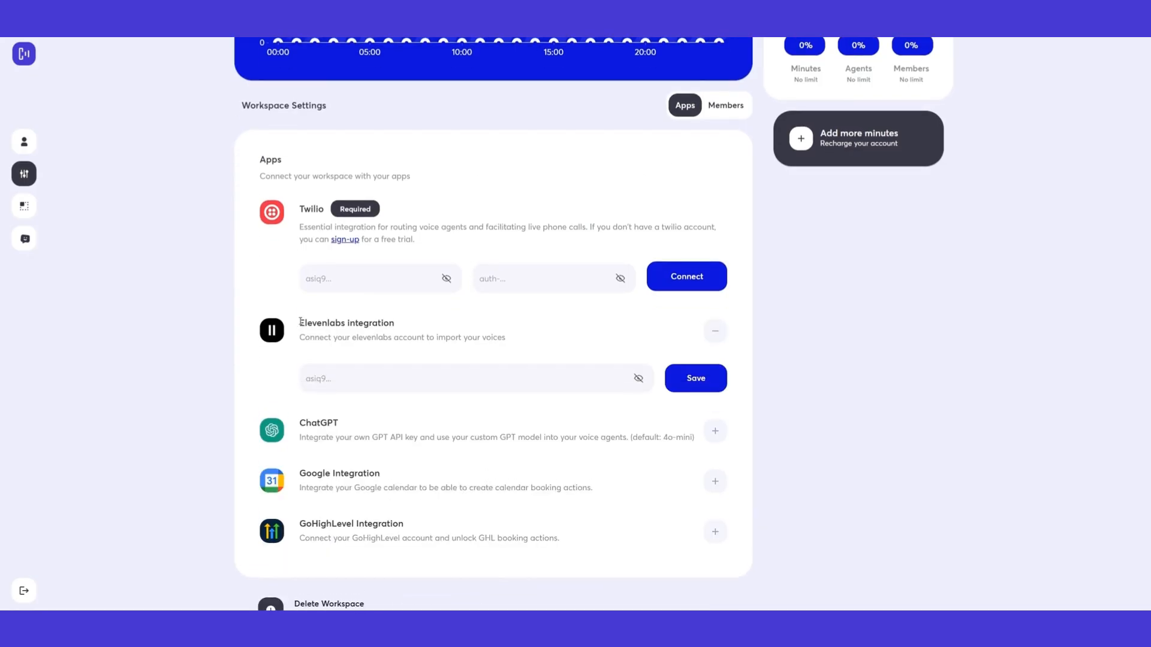
left_click_drag(301, 322, 345, 324)
left_click(442, 323)
scroll(463, 310, "down", 1)
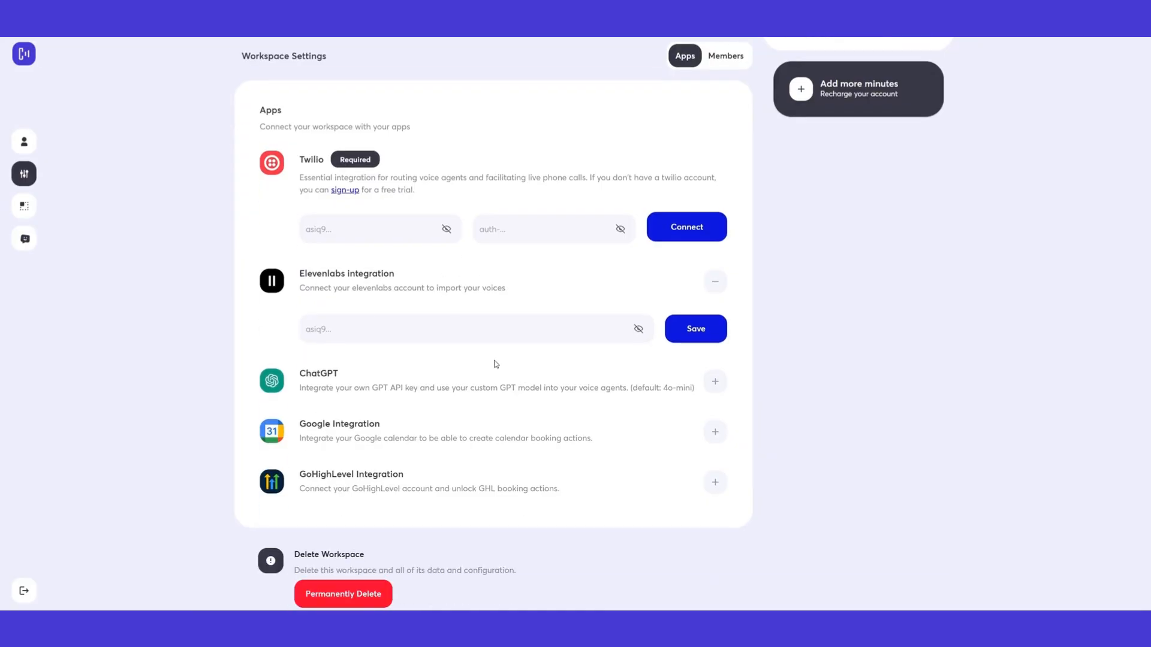
Expand the ChatGPT integration to show its GPT API key field and default 4o-mini model note
left_click(716, 385)
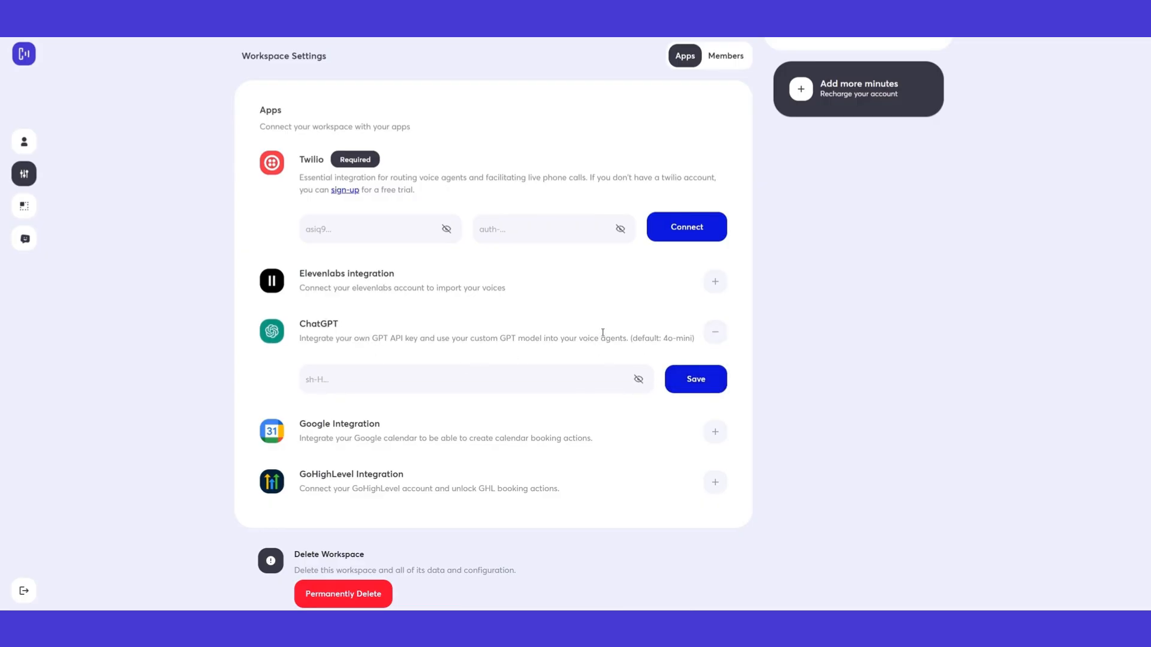
left_click_drag(633, 341, 695, 341)
left_click(661, 321)
Expand the Google and GoHighLevel integrations, leaving Connect GHL Account visible
left_click(715, 431)
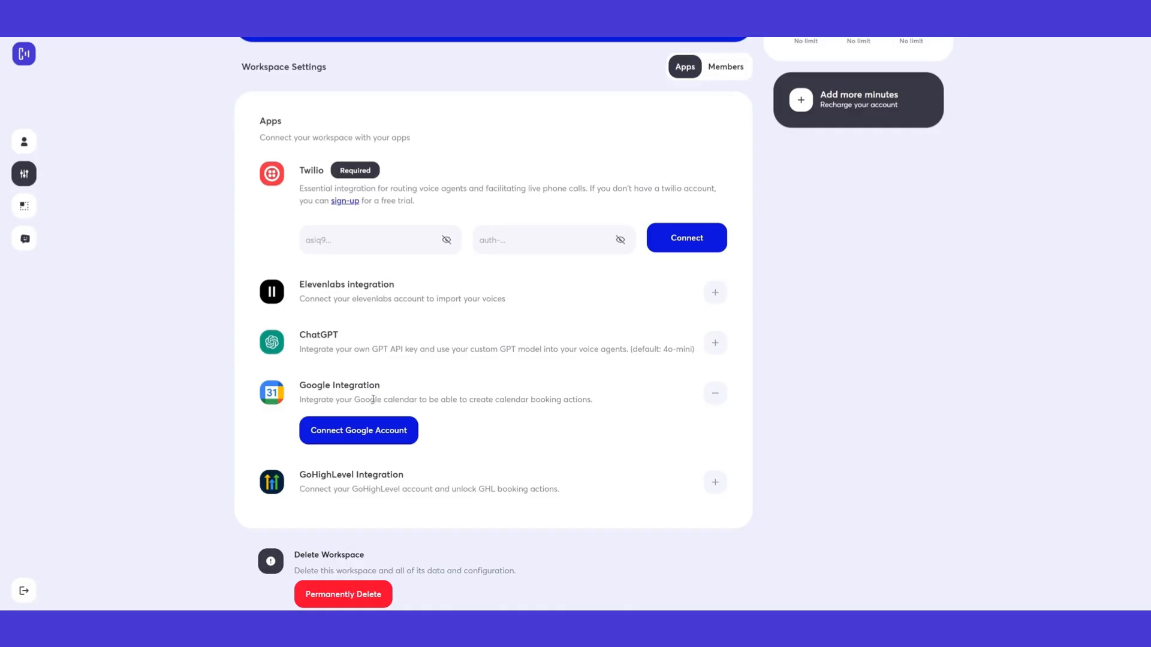
left_click(716, 482)
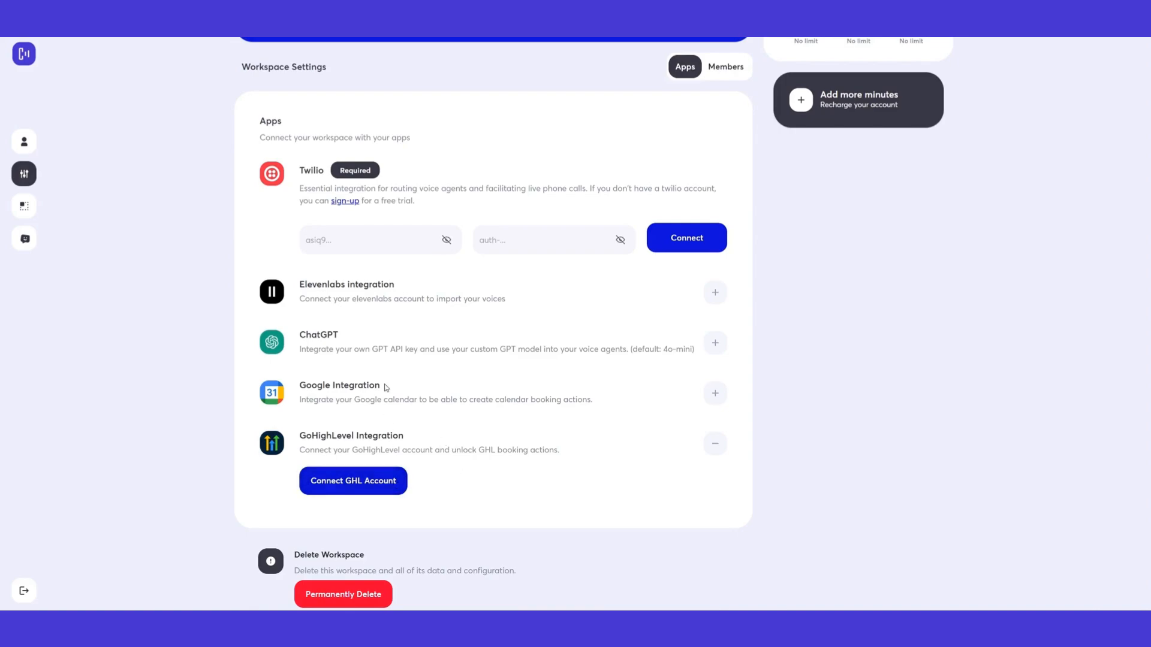
scroll(388, 372, "up", 4)
scroll(394, 331, "down", 2)
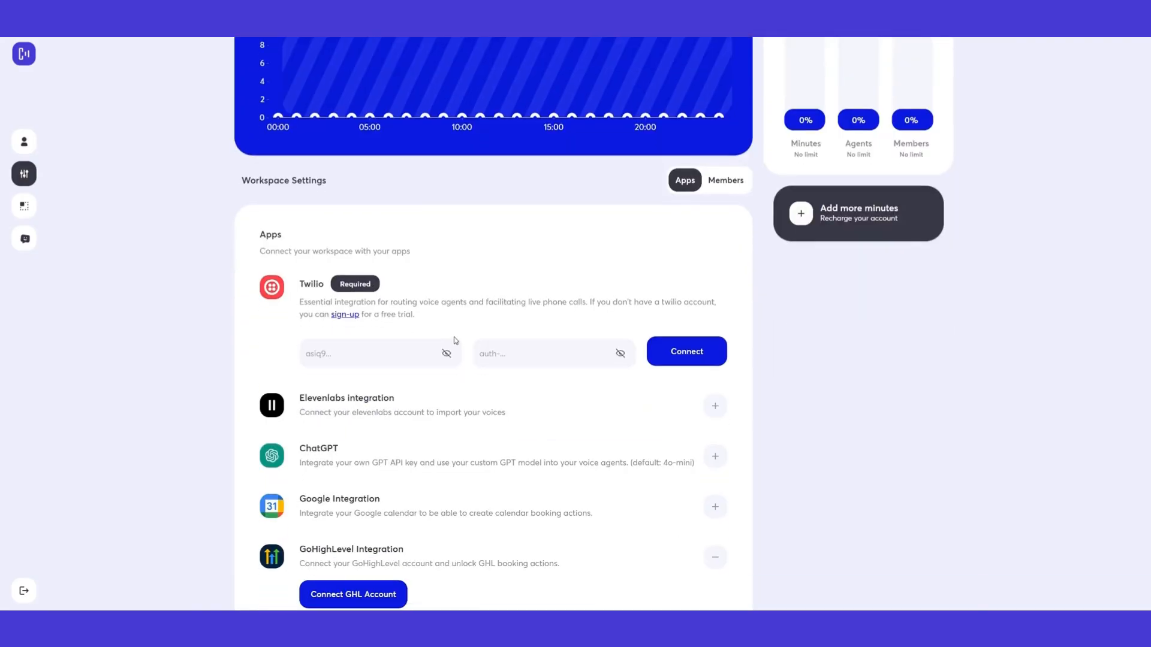
scroll(843, 438, "down", 1)
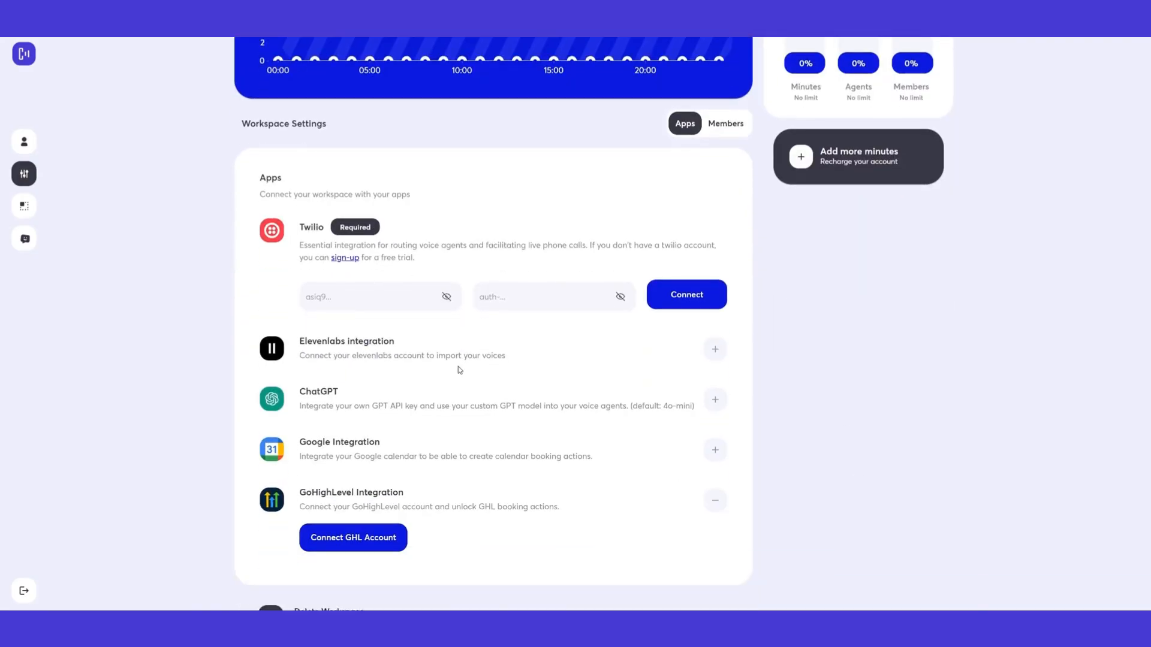
scroll(454, 373, "down", 1)
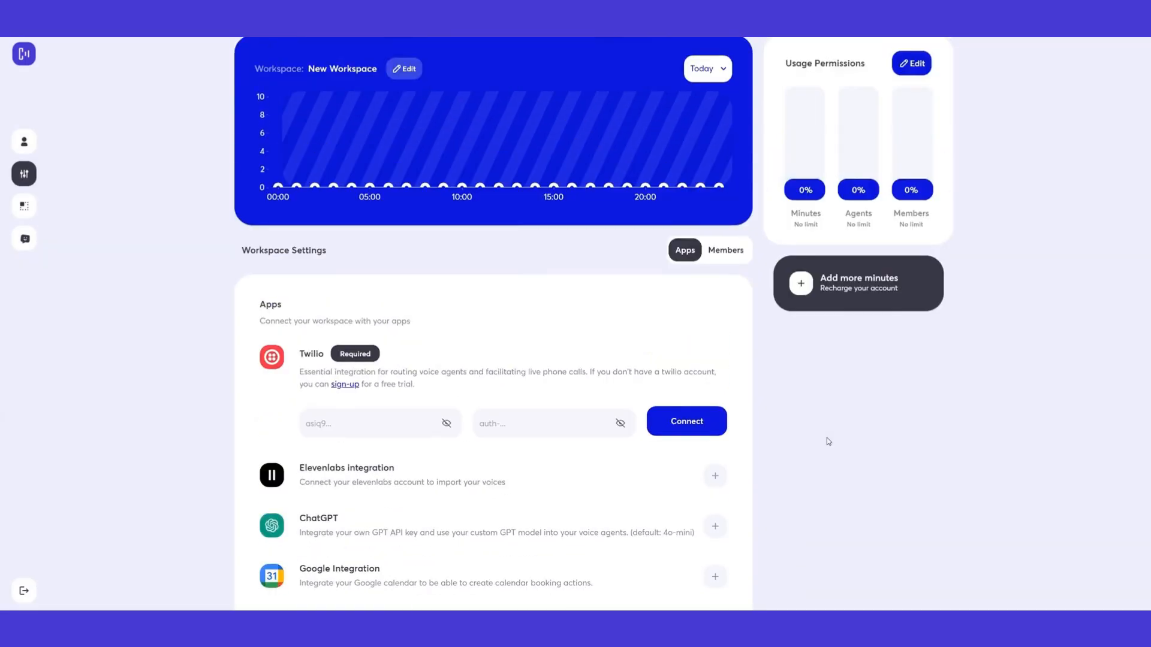
Switch to the Members tab to show the empty Team Members list
scroll(826, 438, "up", 1)
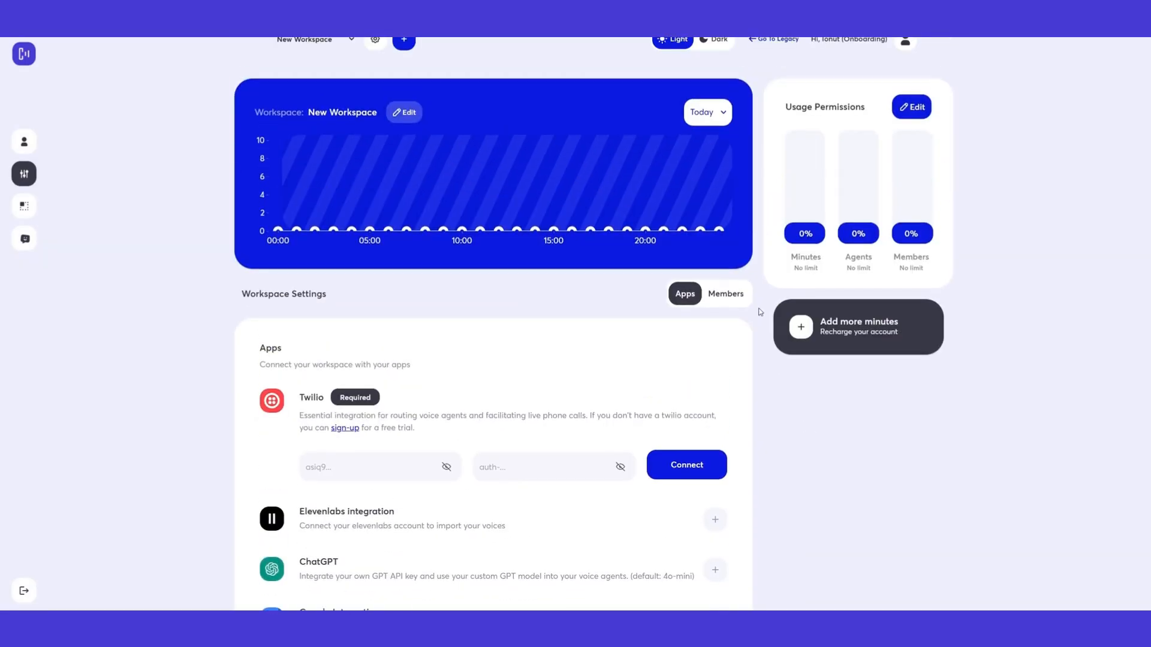
scroll(732, 350, "up", 1)
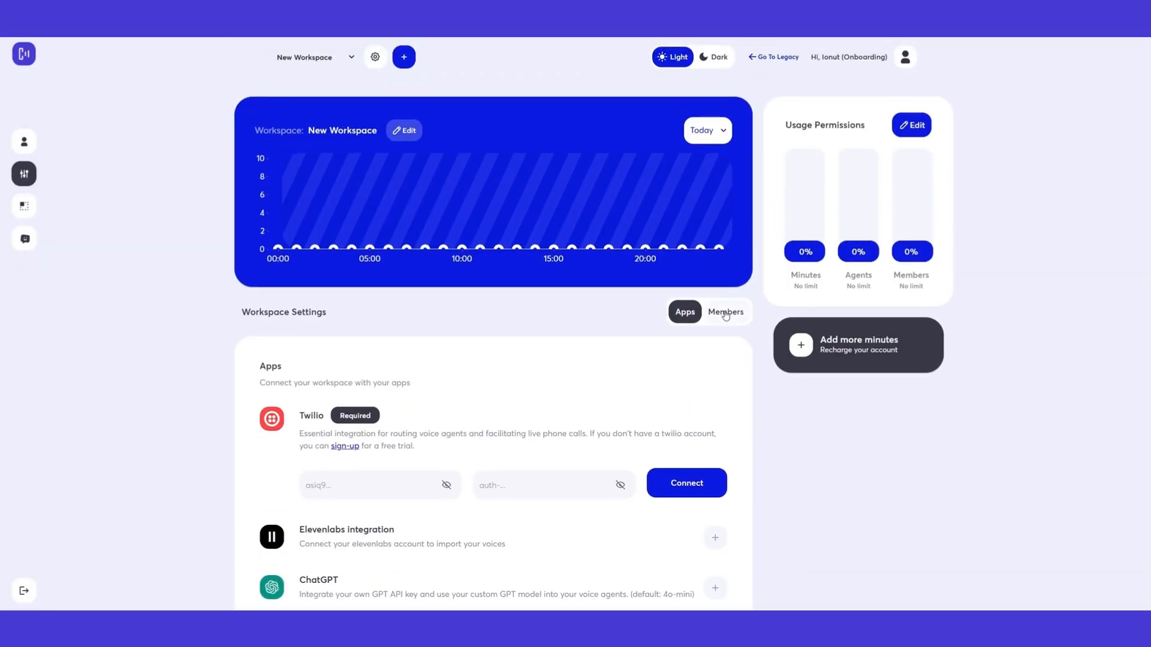
left_click(725, 312)
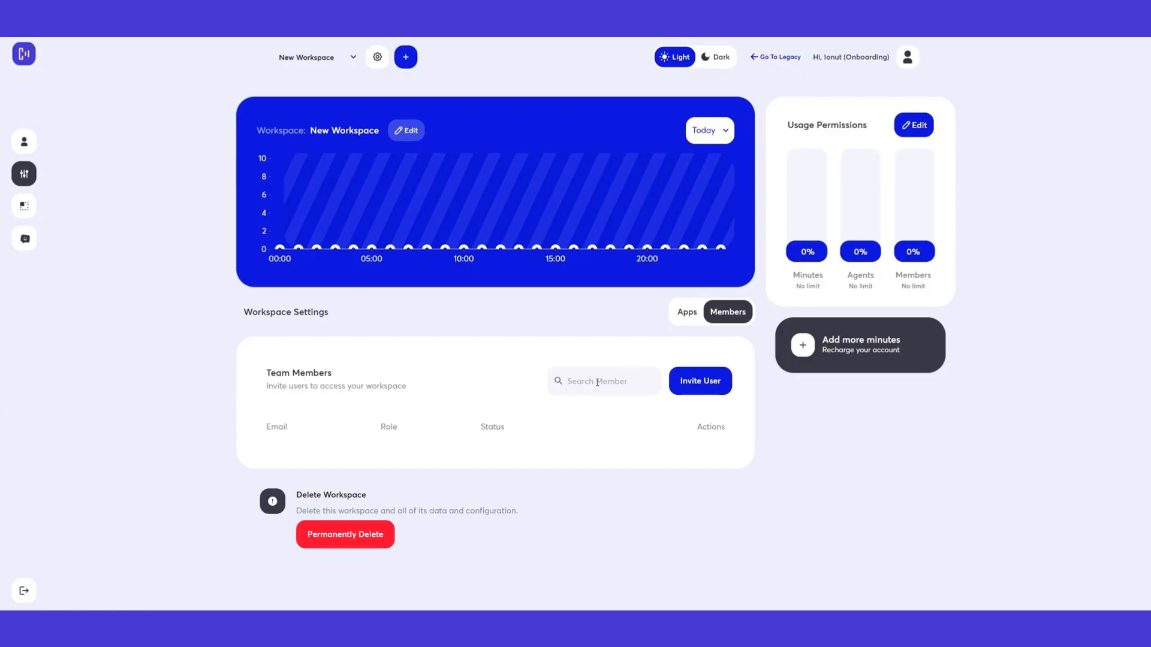
Start an invite by email and enter a test email address
left_click(694, 386)
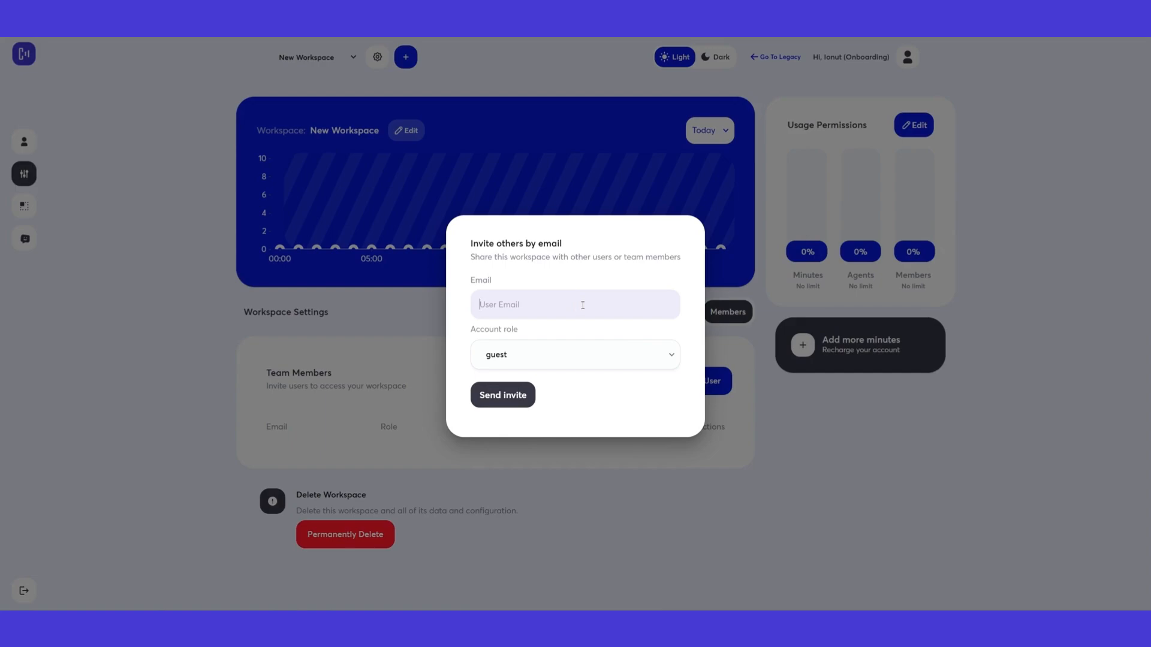
left_click_drag(571, 303, 478, 311)
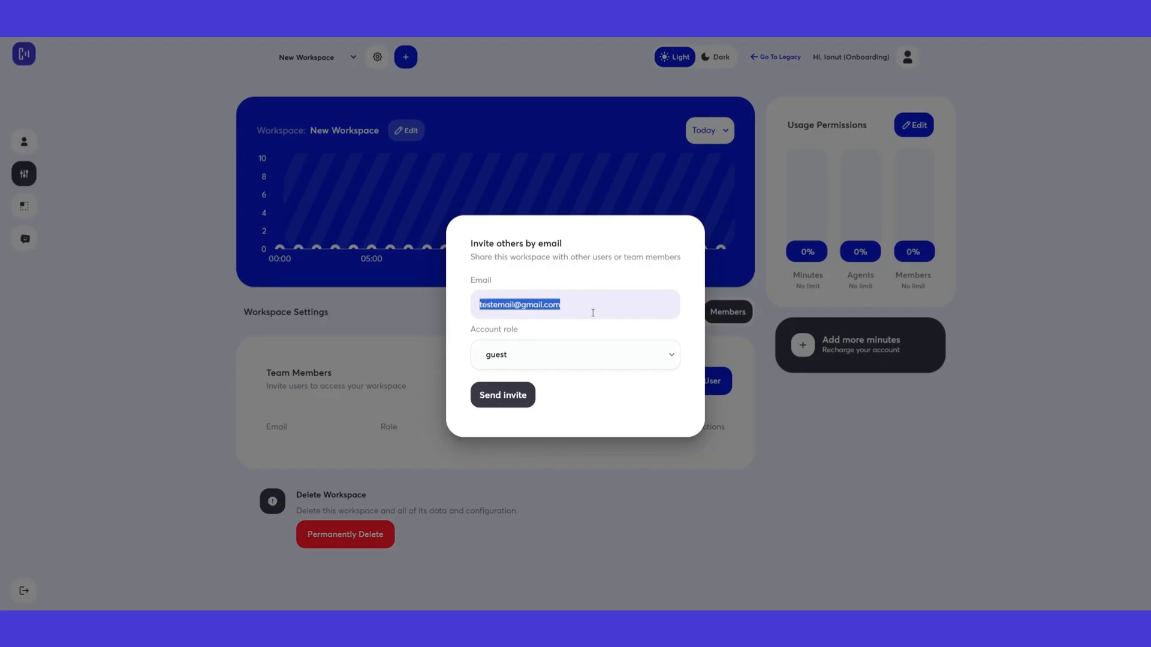
left_click(593, 311)
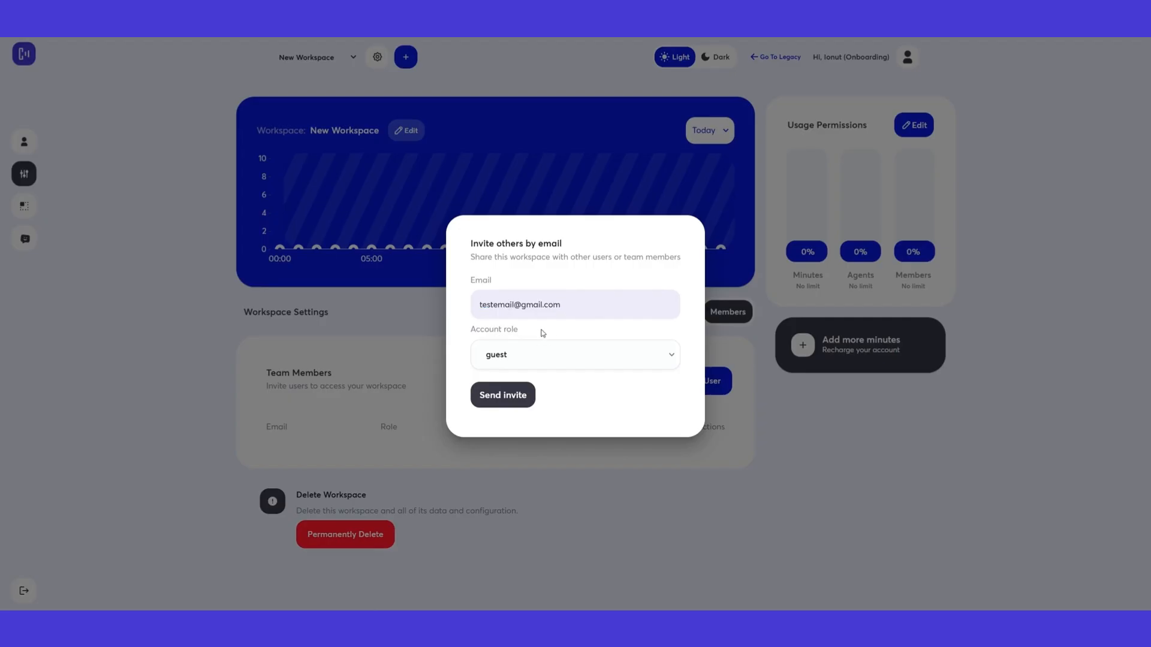
Give the invitee the user account role, then return to the Apps list
left_click(570, 358)
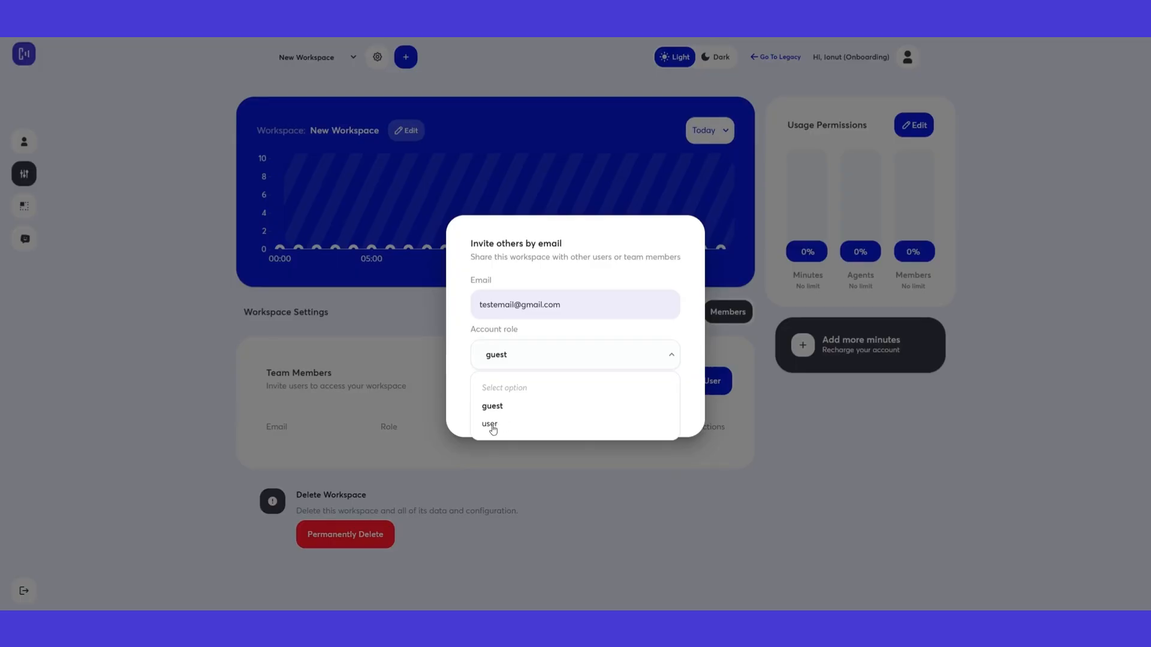
left_click(490, 424)
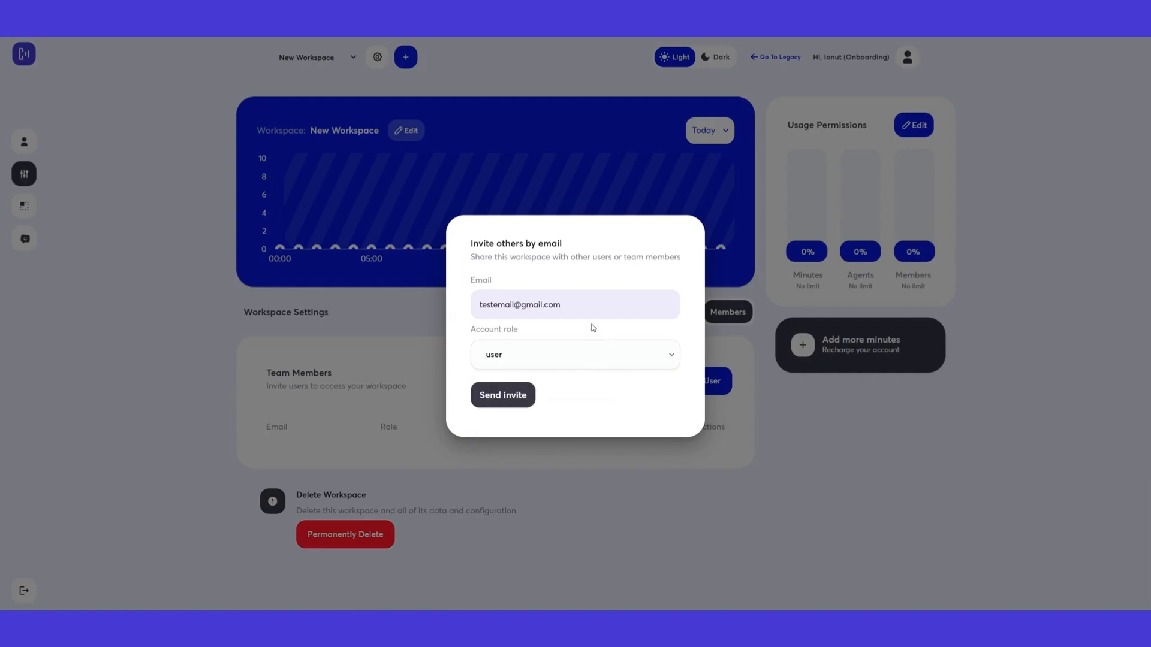
left_click(555, 360)
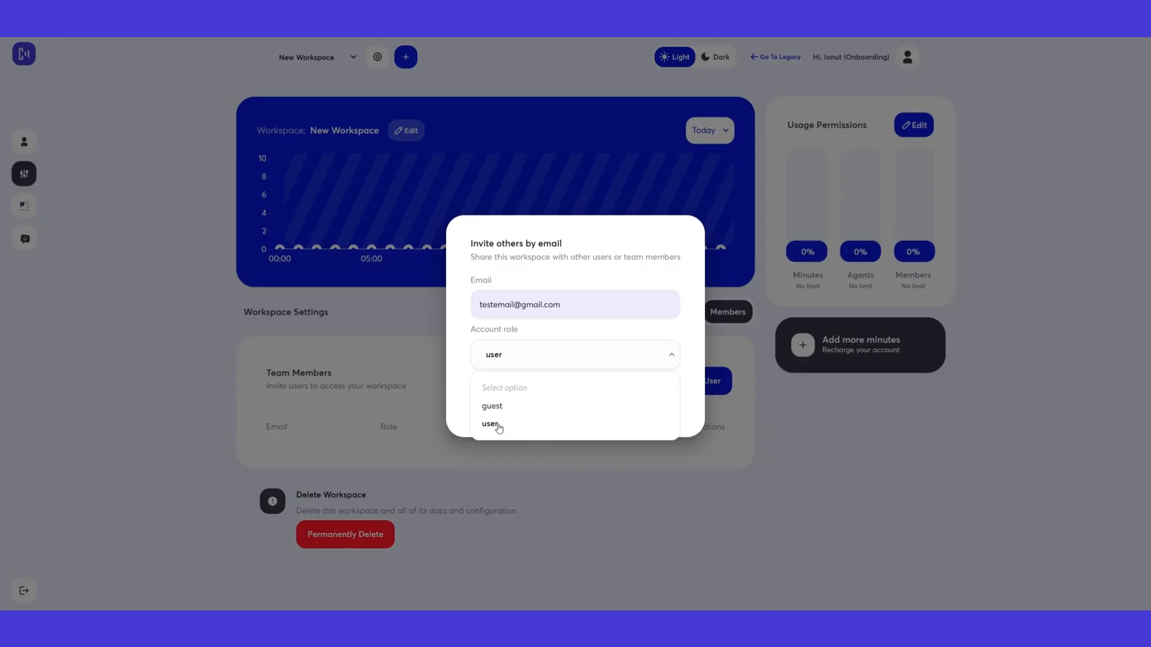
left_click(669, 360)
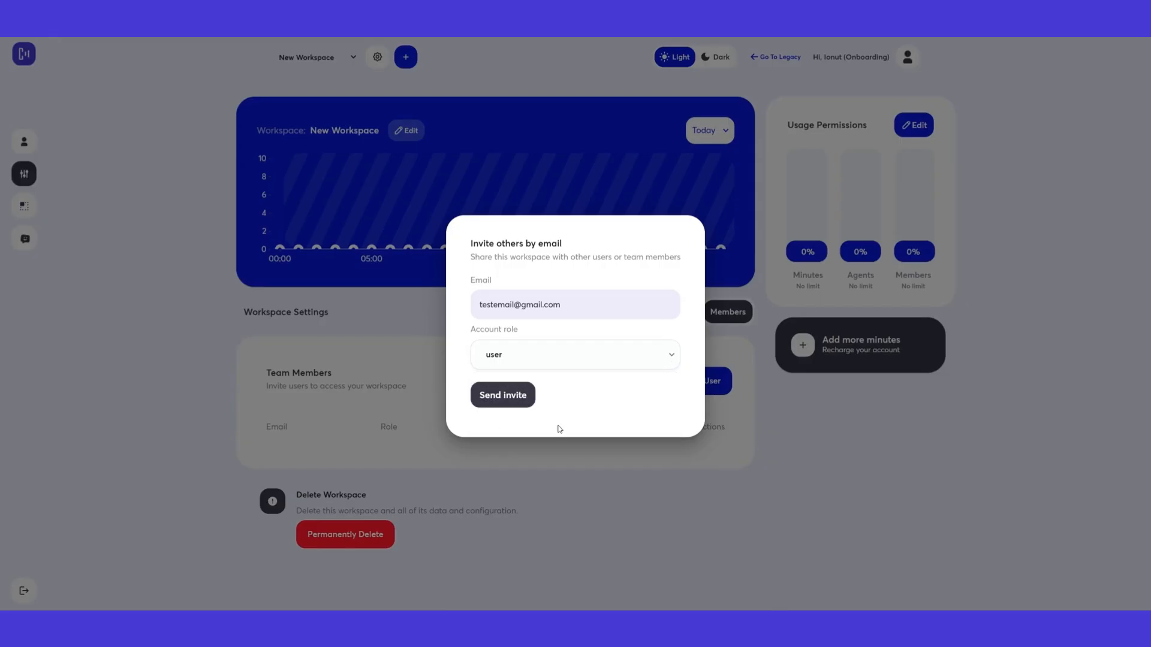
left_click(687, 313)
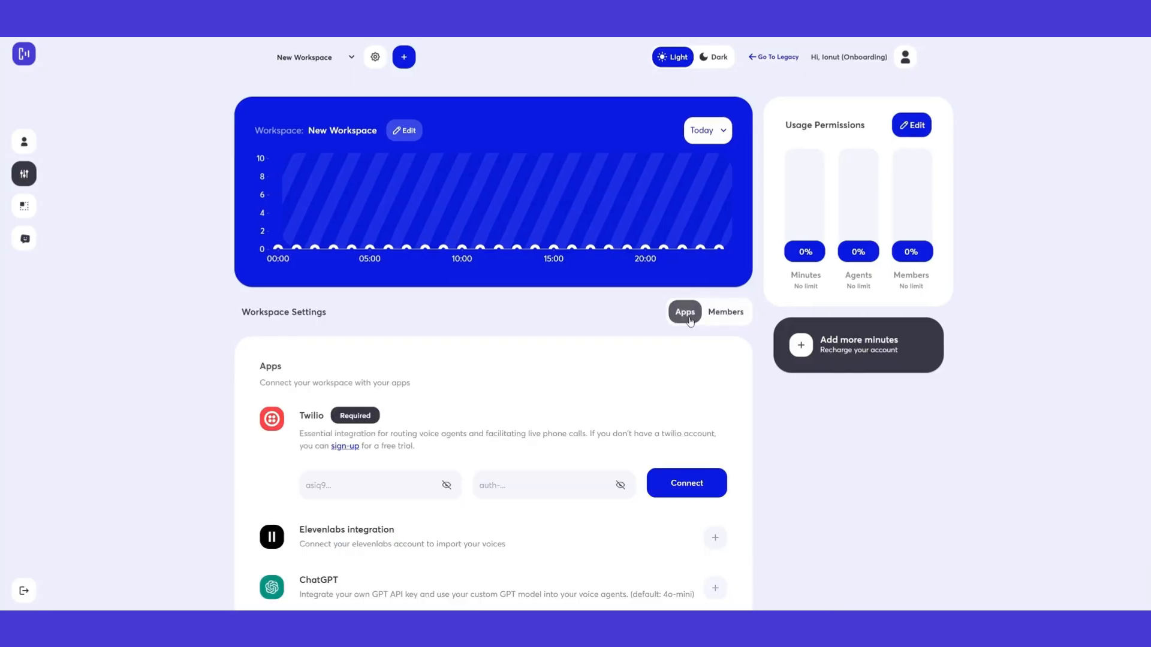
Glance over the Apps integrations, then go back to the empty Team Members list
scroll(534, 391, "down", 4)
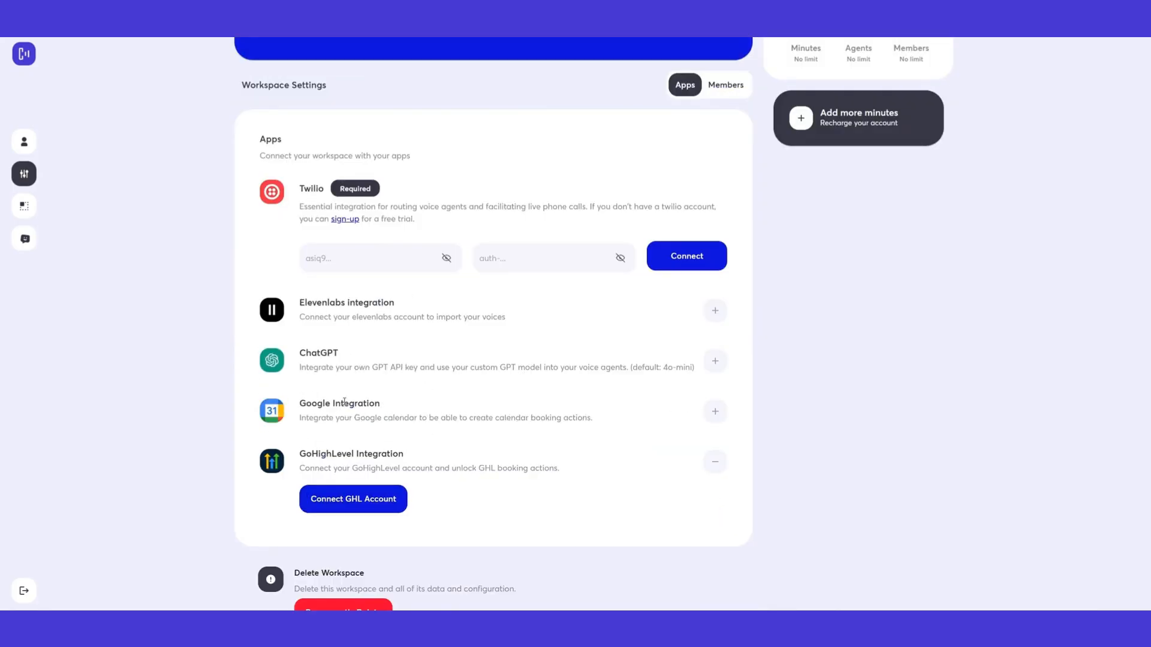
scroll(637, 362, "up", 1)
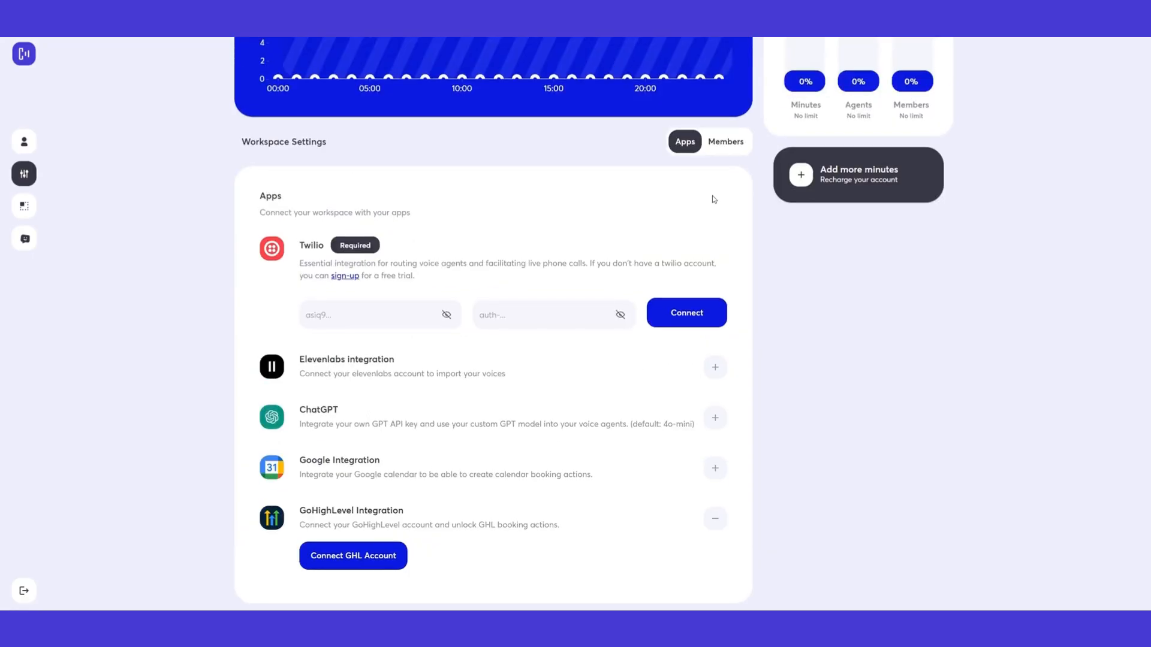
left_click(724, 144)
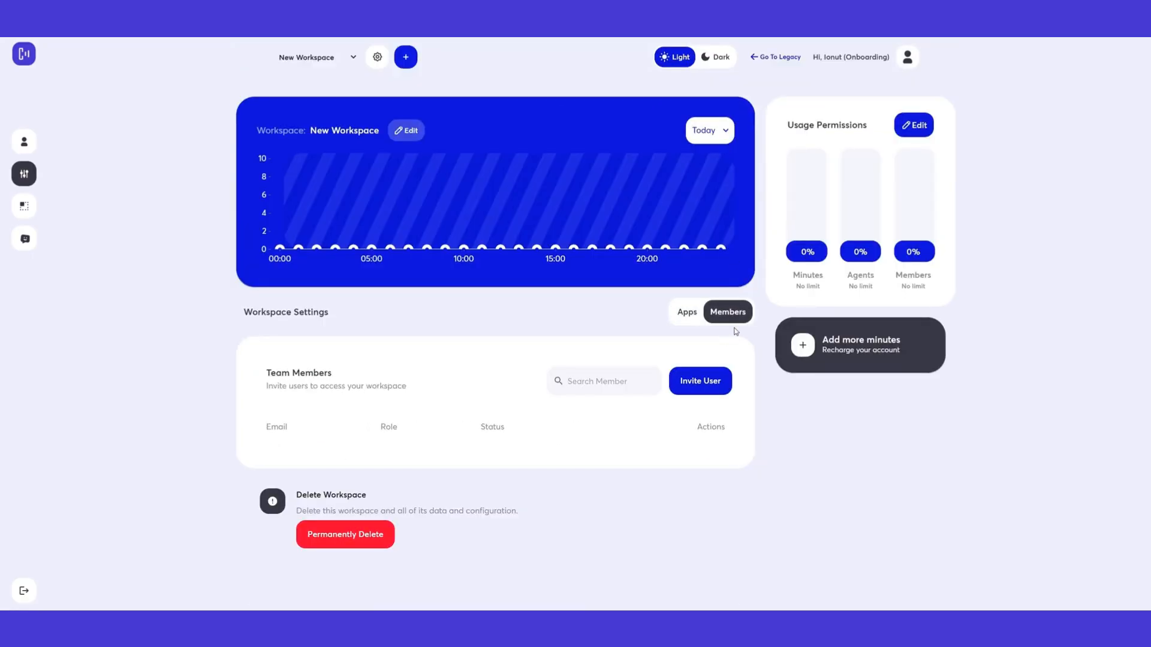
left_click(709, 383)
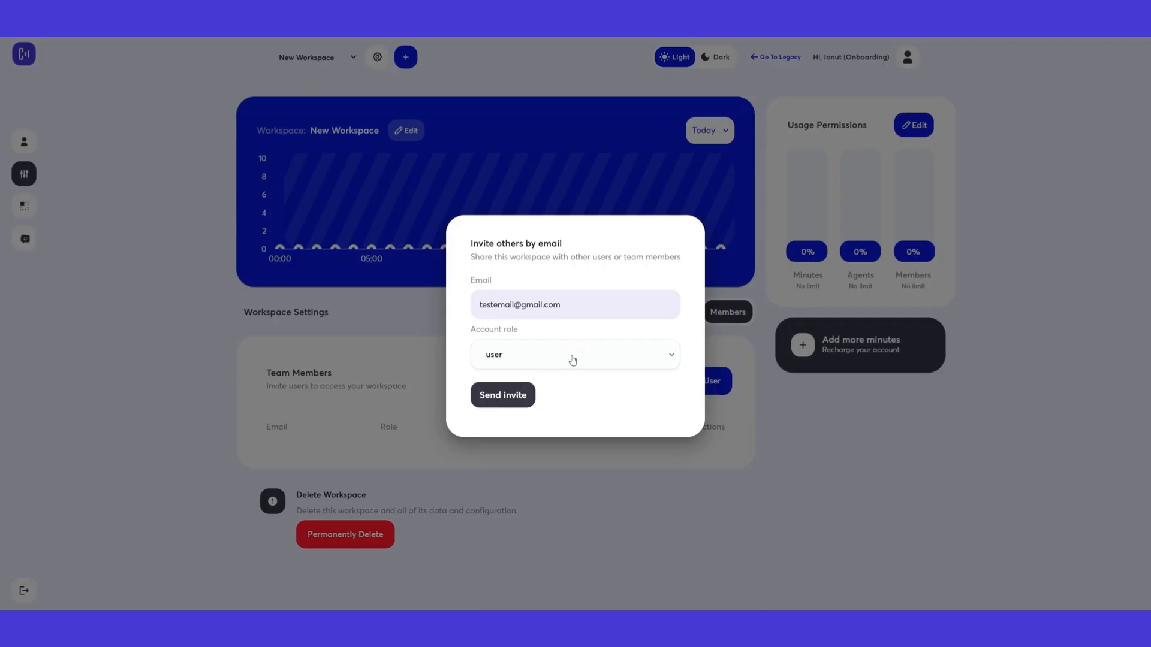
left_click(572, 360)
left_click(494, 427)
left_click(774, 431)
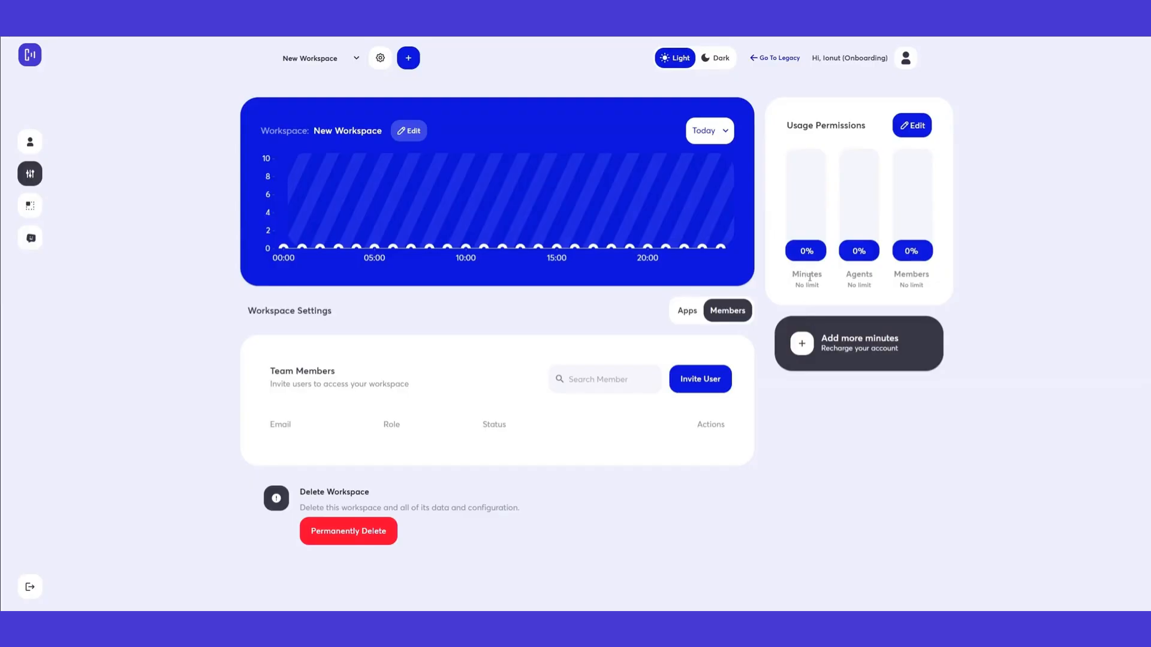
In Edit Workspace Permissions, set usage notifications to 10%, leaving the limits at 0
left_click_drag(794, 277, 860, 280)
left_click(860, 281)
left_click(917, 128)
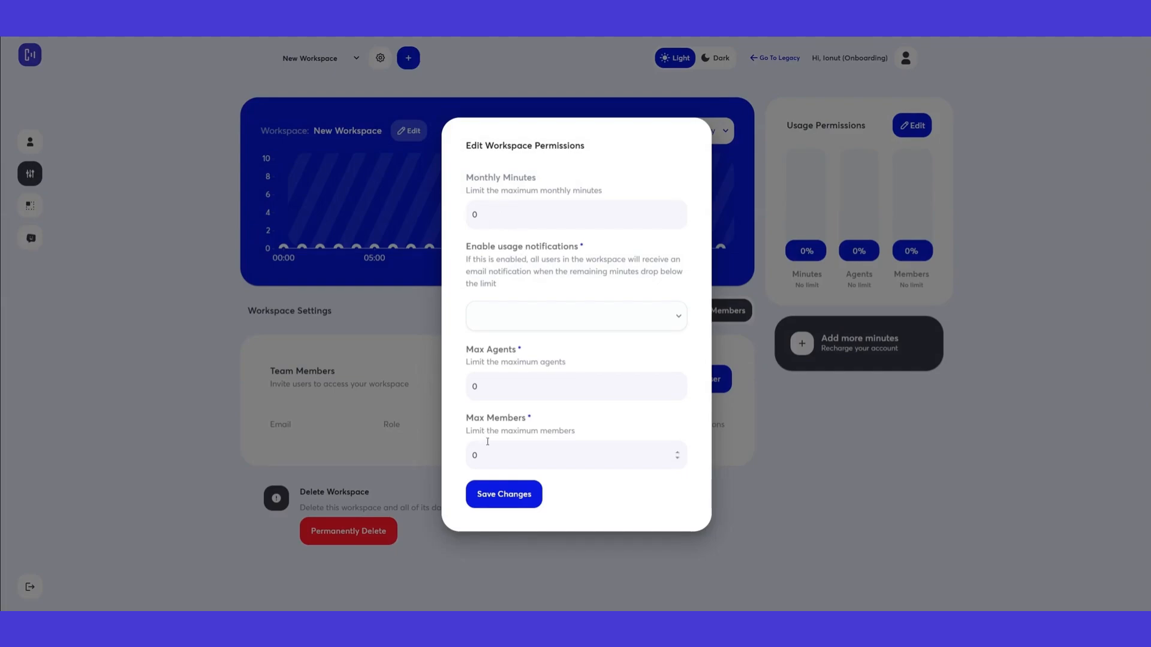
double_click(482, 215)
left_click(494, 216)
left_click(544, 316)
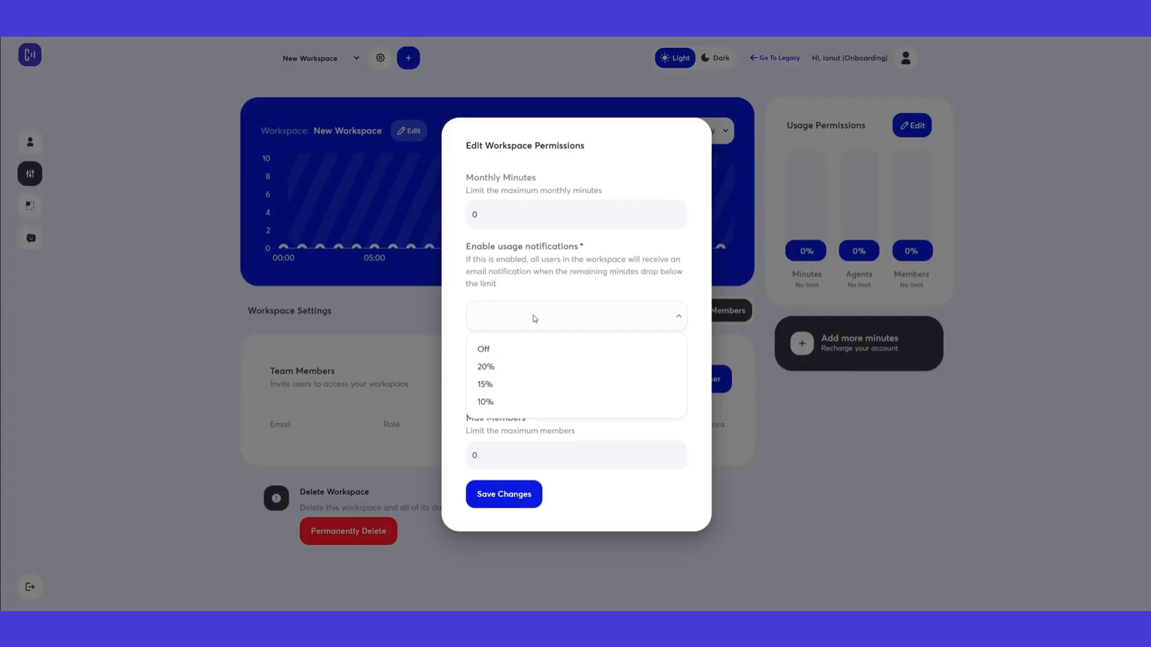
left_click(475, 248)
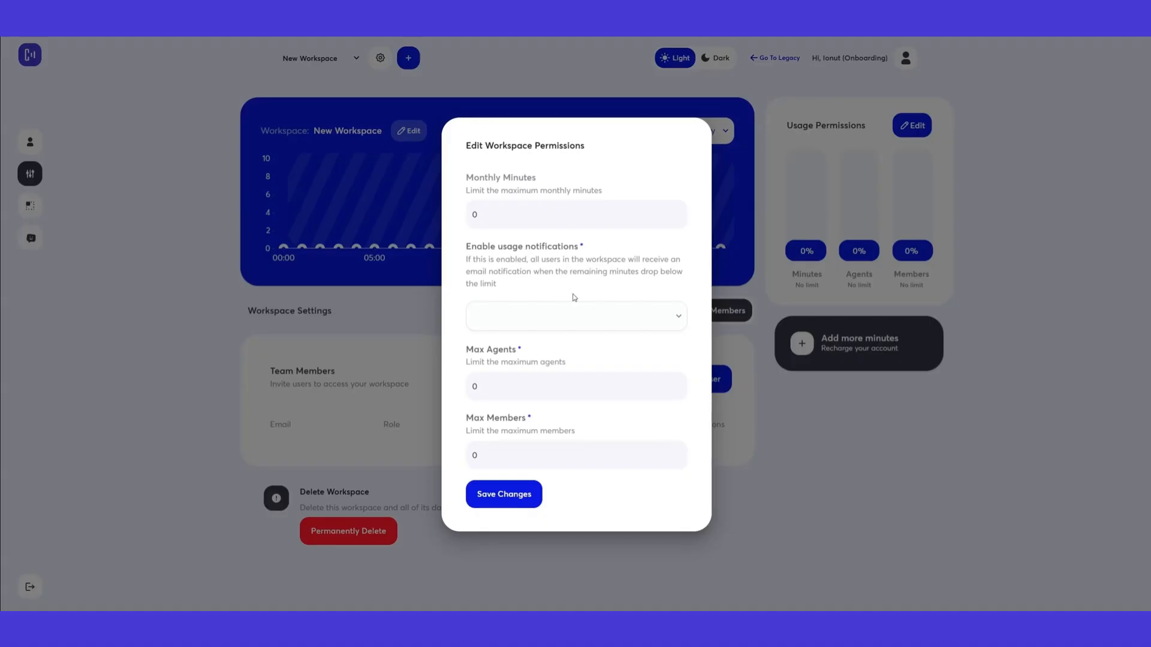
left_click(538, 322)
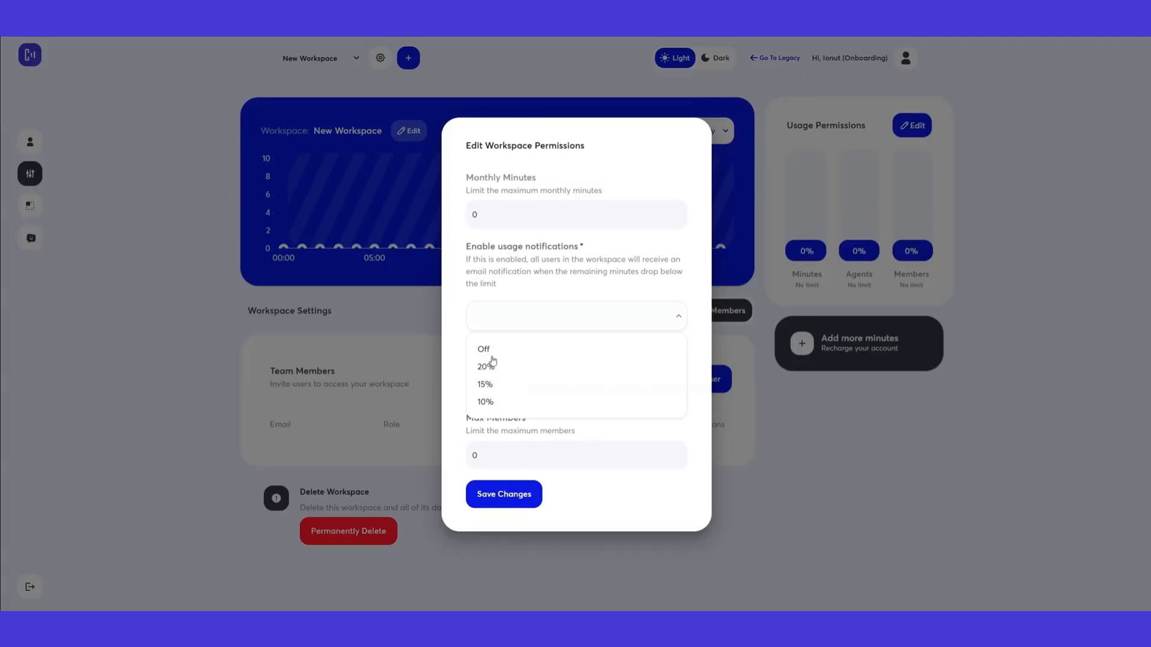
left_click(489, 406)
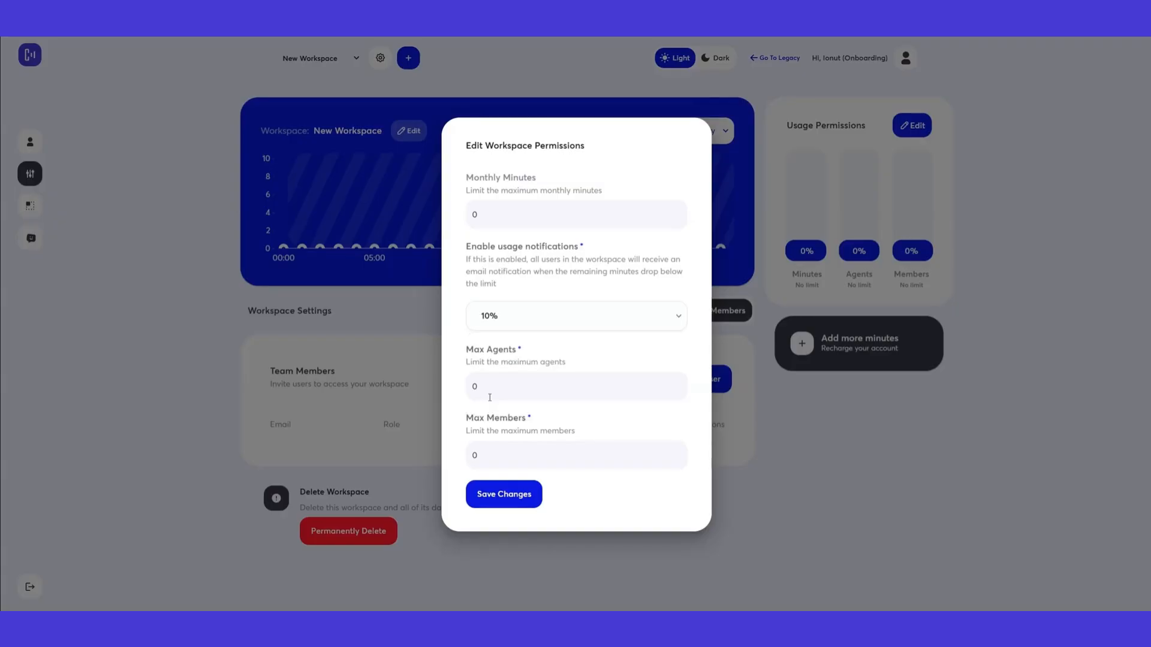